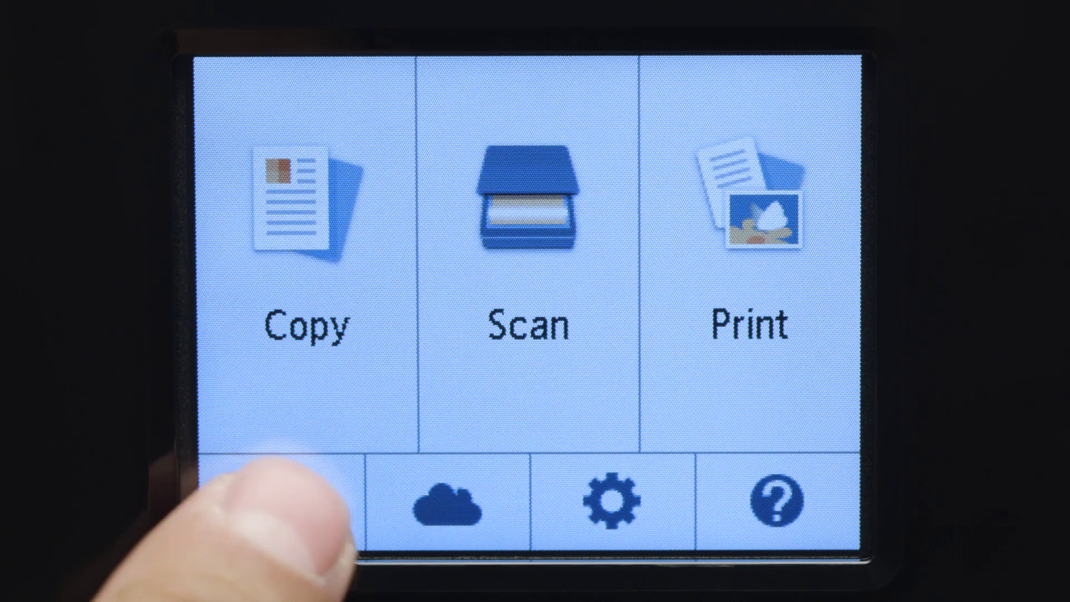
Step: On the printer touchscreen, choose LAN settings > Wireless LAN setup > Easy wireless connect and confirm computer setup
click(281, 505)
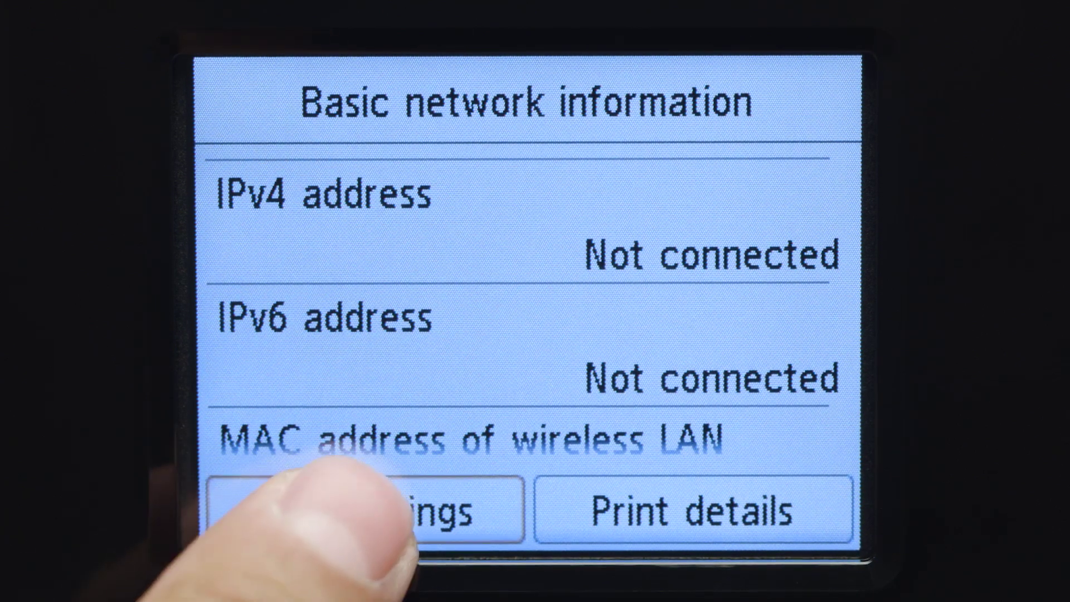
click(363, 508)
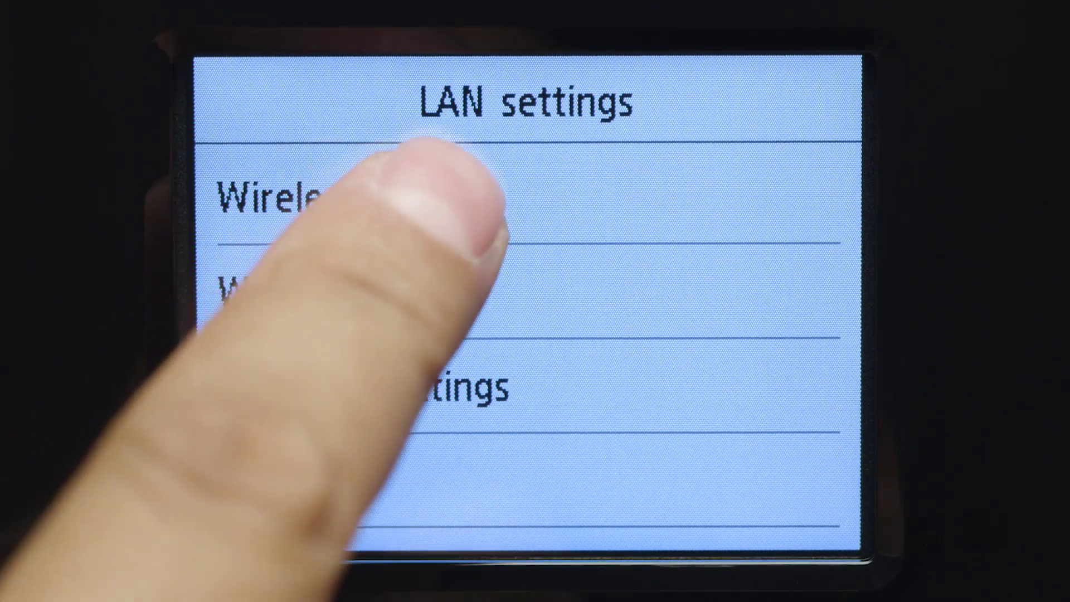
click(435, 198)
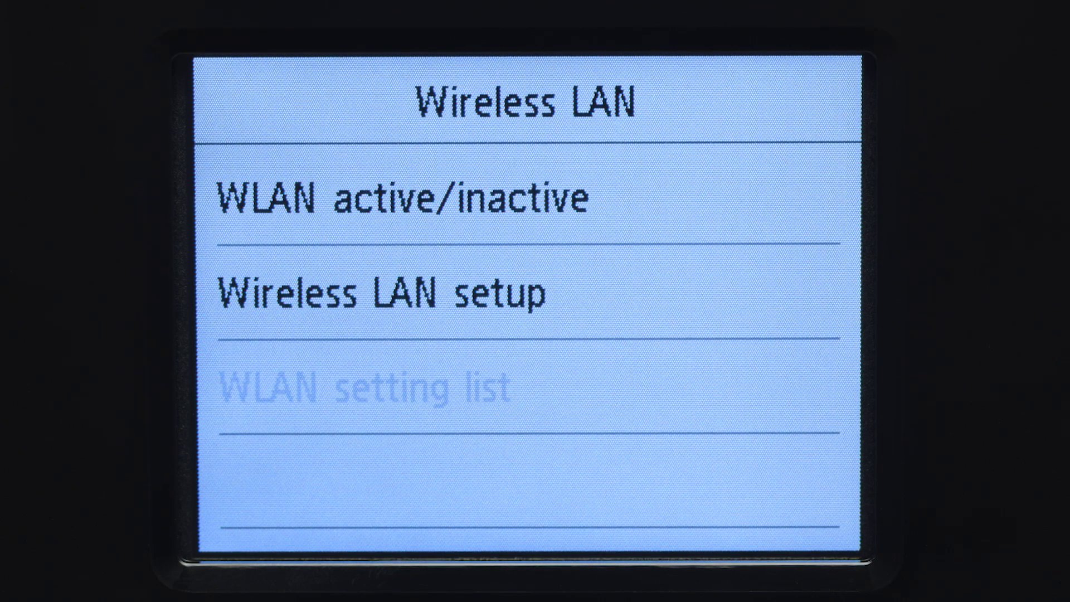
click(440, 290)
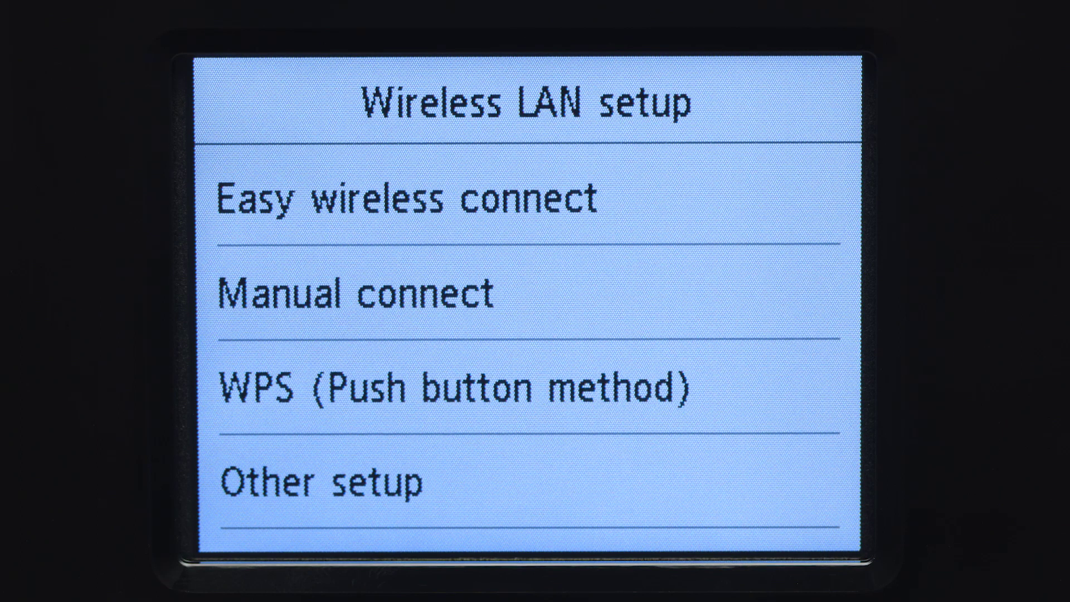
click(485, 189)
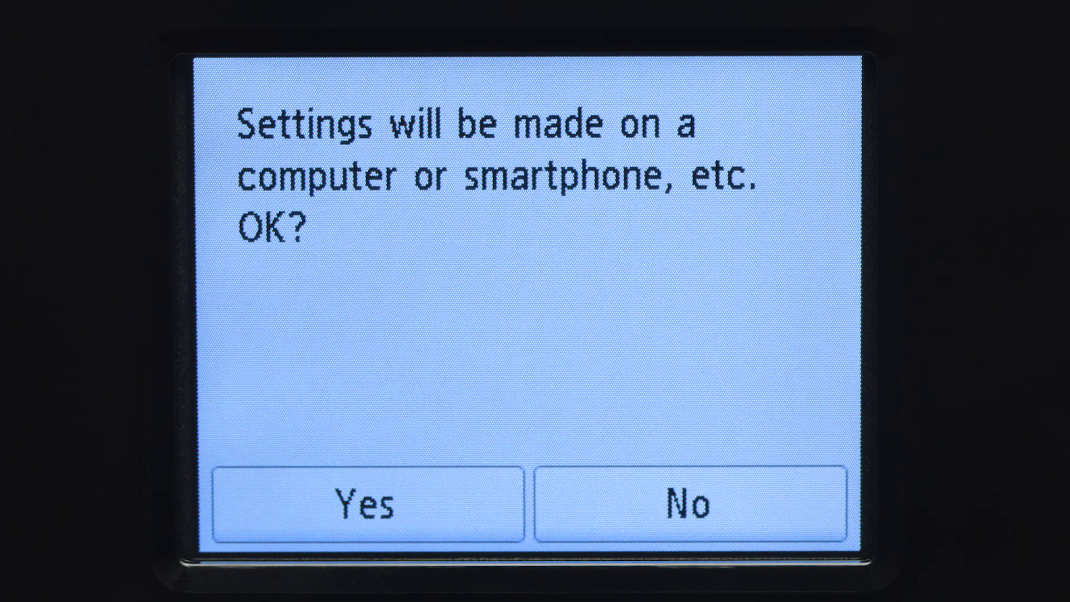
click(385, 496)
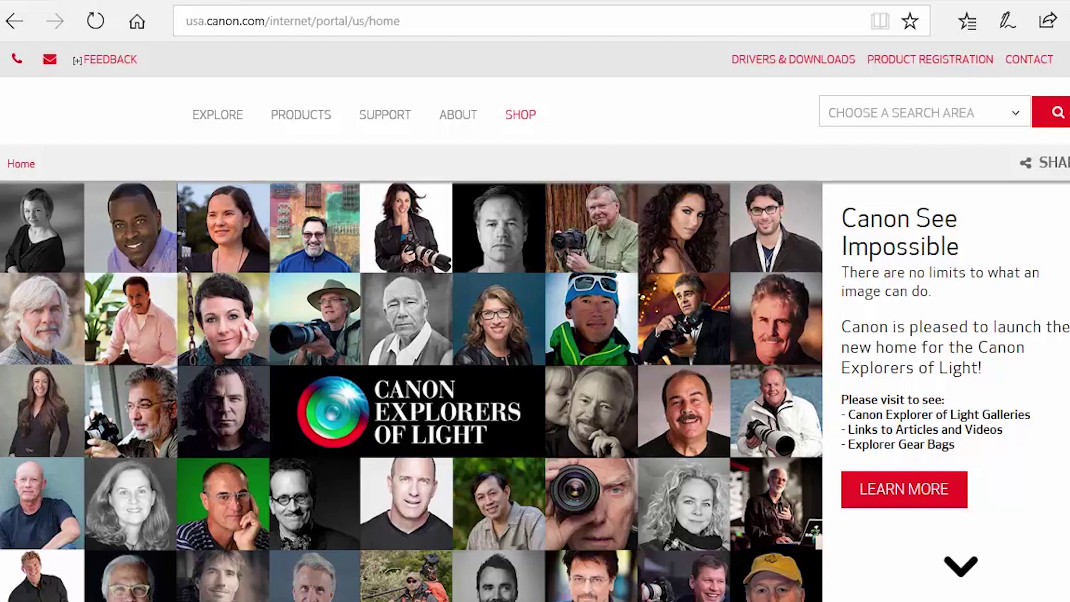
Step: Go to ij.start.canon in Edge to reach its Welcome page
click(256, 21)
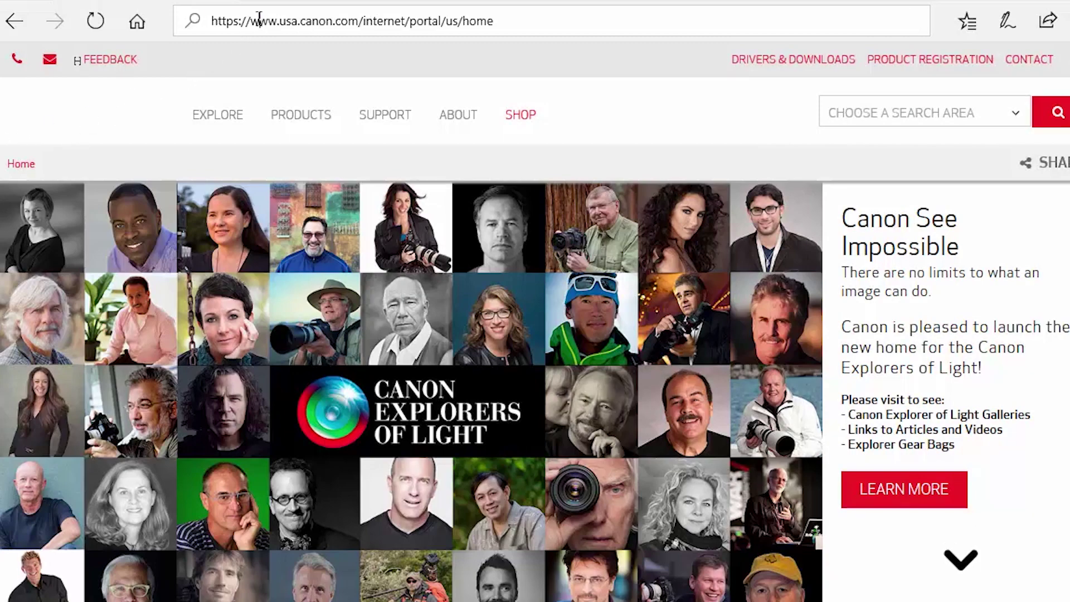
text(ij)
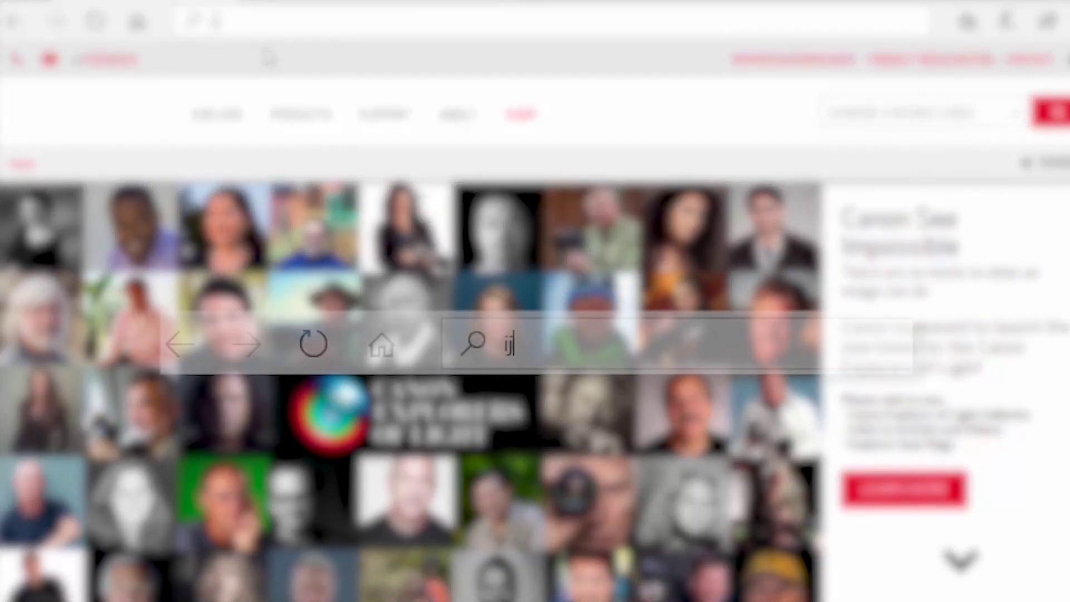
text(.start)
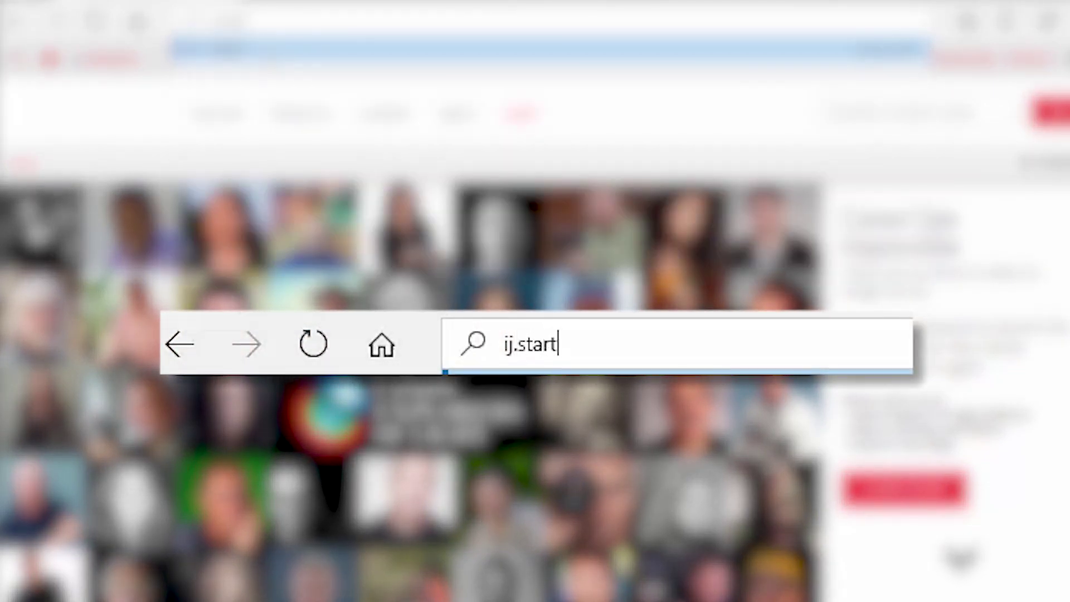
text(.canon)
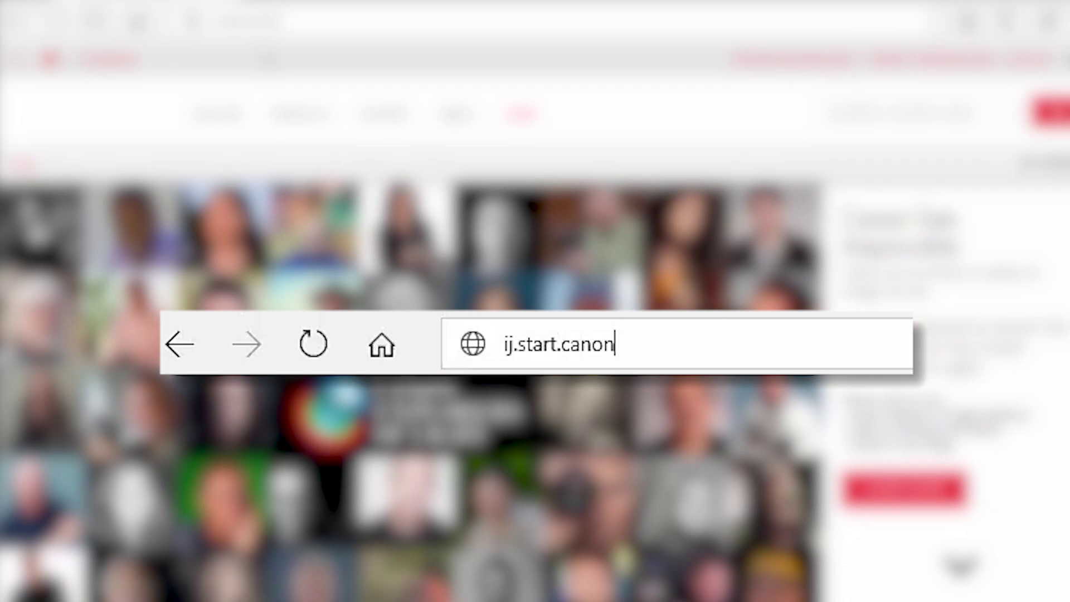
key(Return)
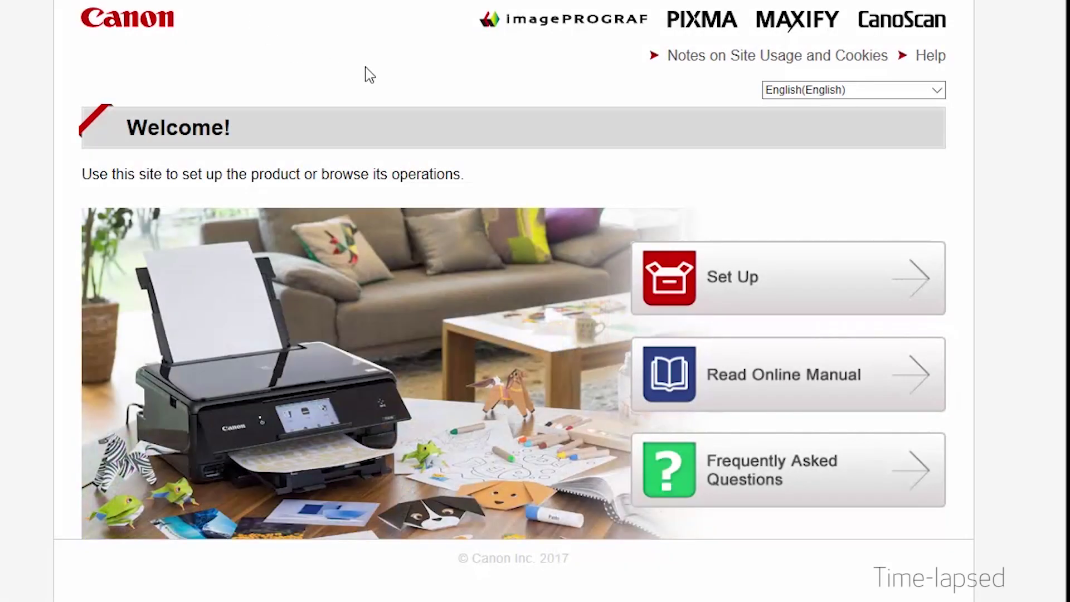
Step: Start Set Up and submit TS6120 as the product name
click(760, 284)
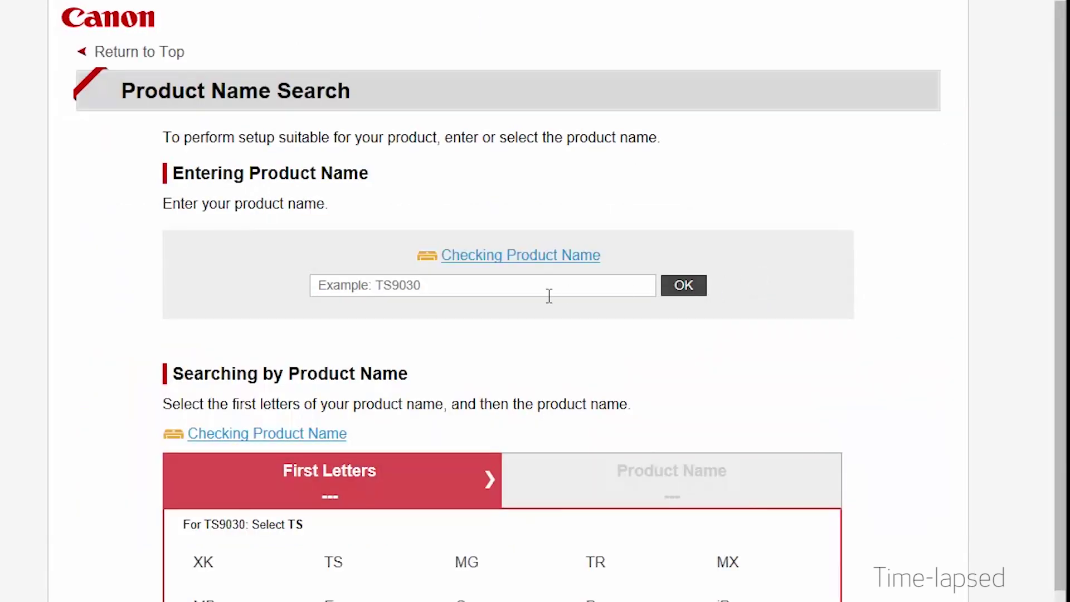
click(409, 285)
text(TS6120)
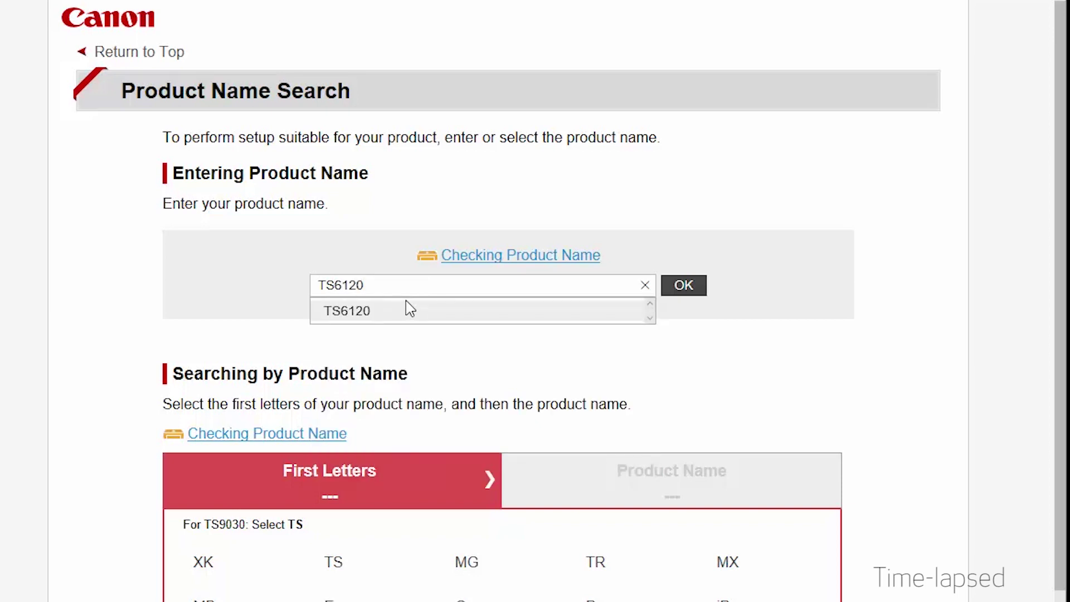
click(363, 312)
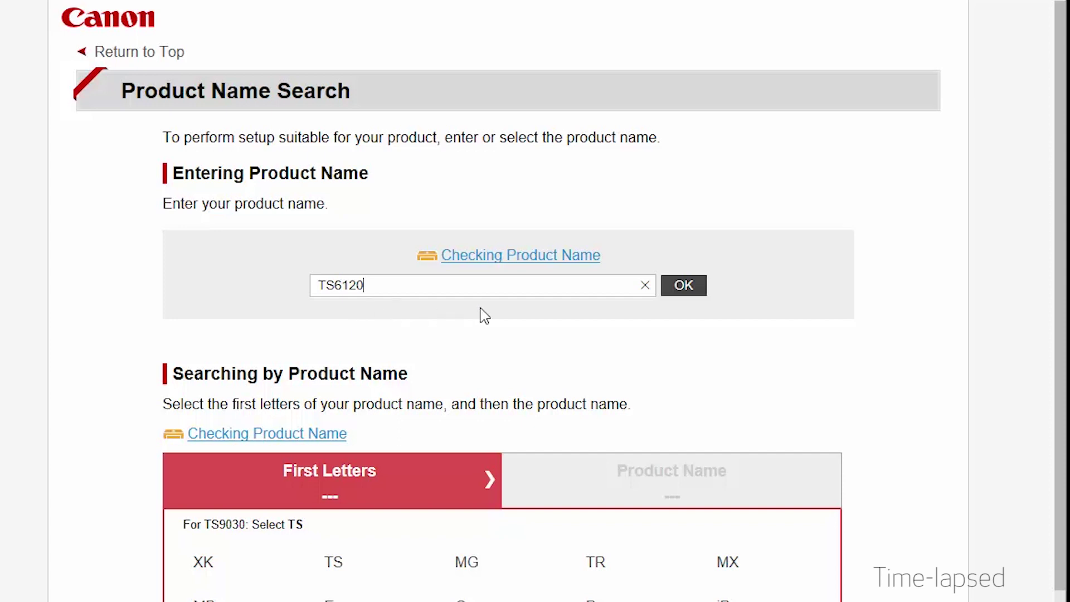
click(680, 285)
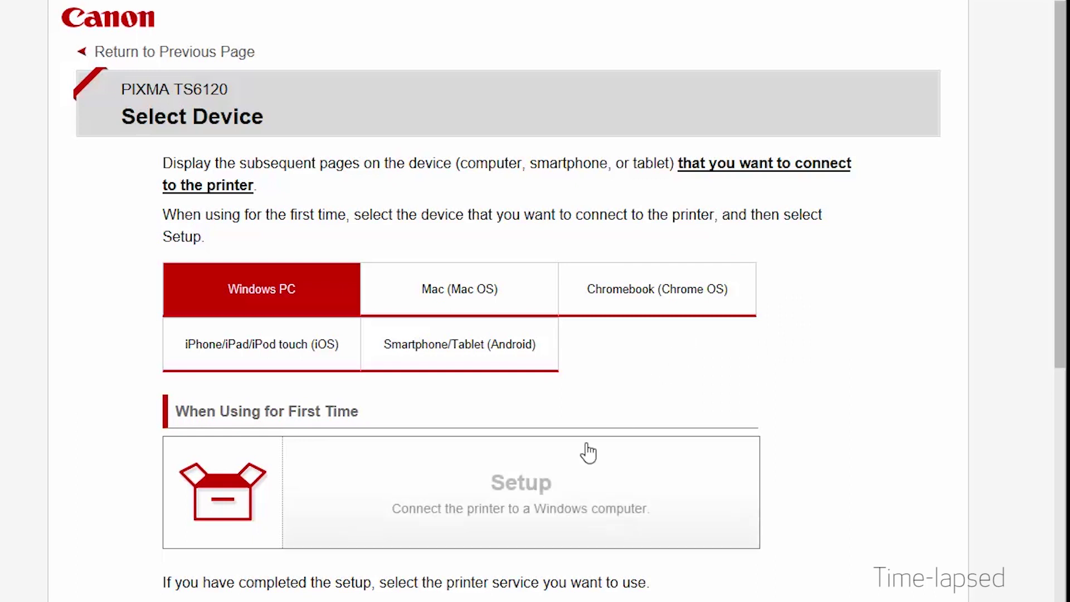
Step: Download the Windows setup file win-ts6100-1_1-n_mcd.exe and run it
click(542, 484)
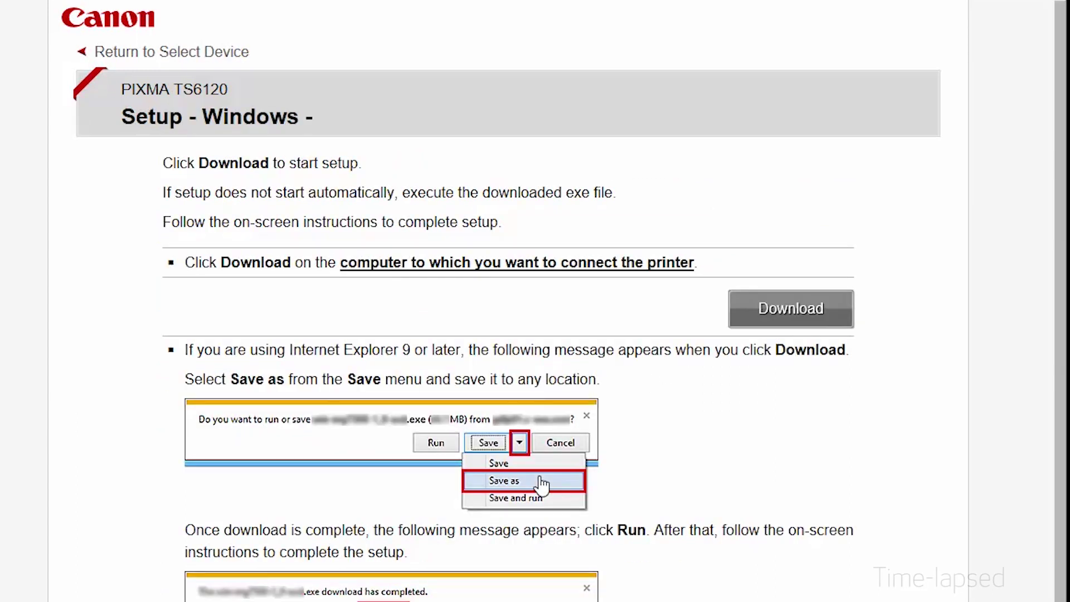
click(786, 322)
scroll(780, 346, down, 2)
click(590, 564)
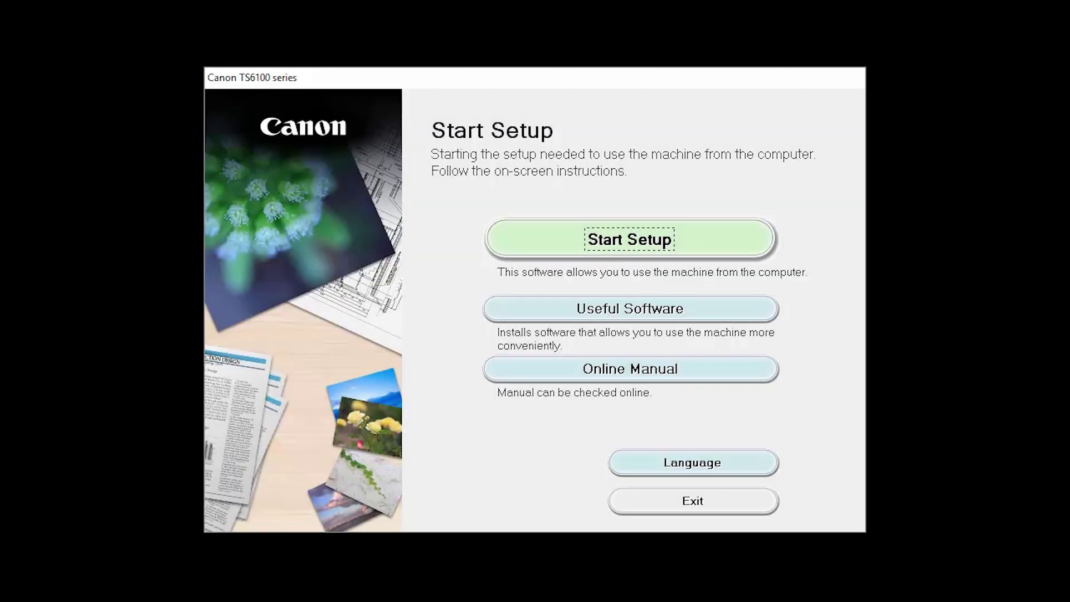
Step: Start the TS6100 setup, keep United States as the country, and accept the License Agreement
click(757, 236)
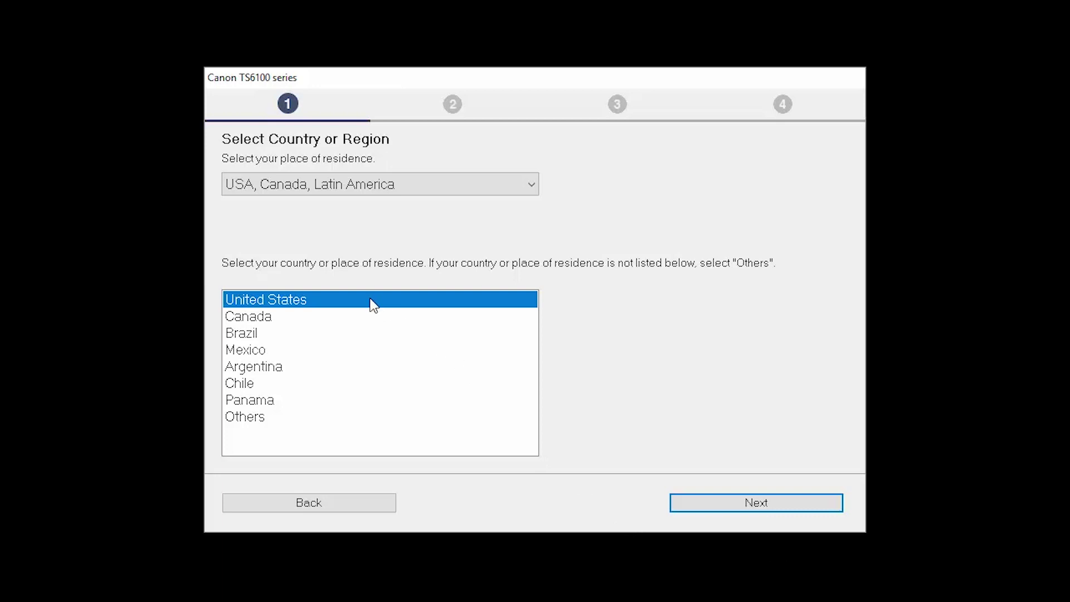
click(748, 509)
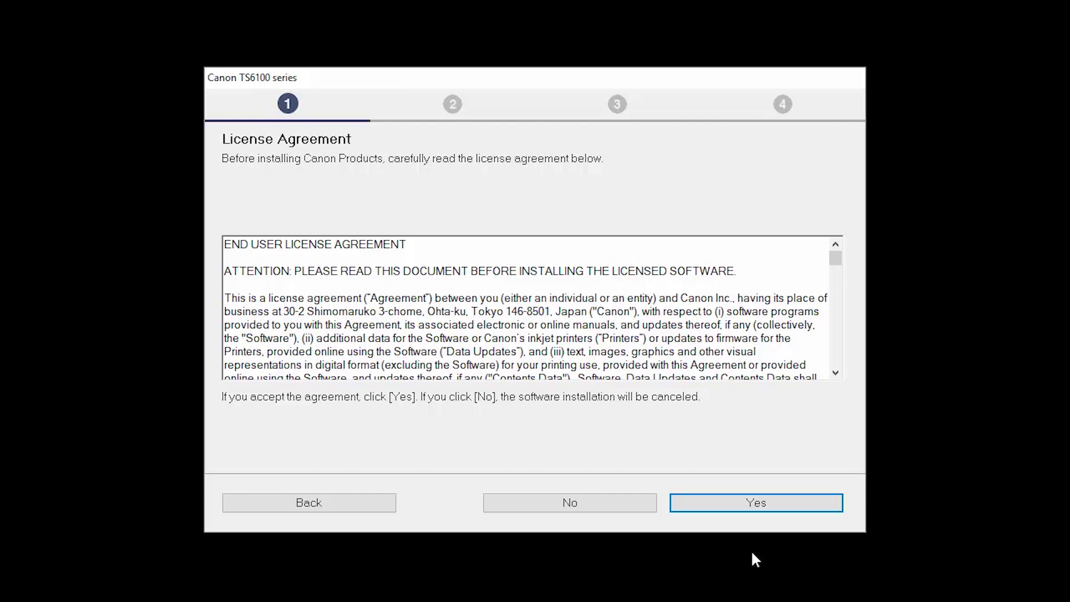
click(749, 505)
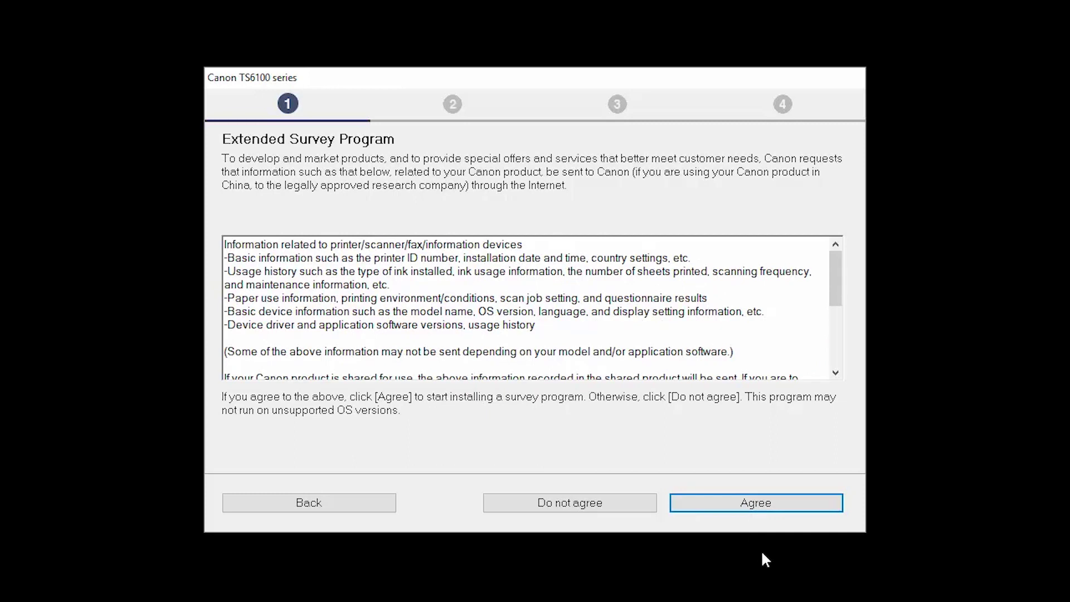
Step: Agree to the Extended Survey Program and continue with the firewall block deactivated
click(763, 507)
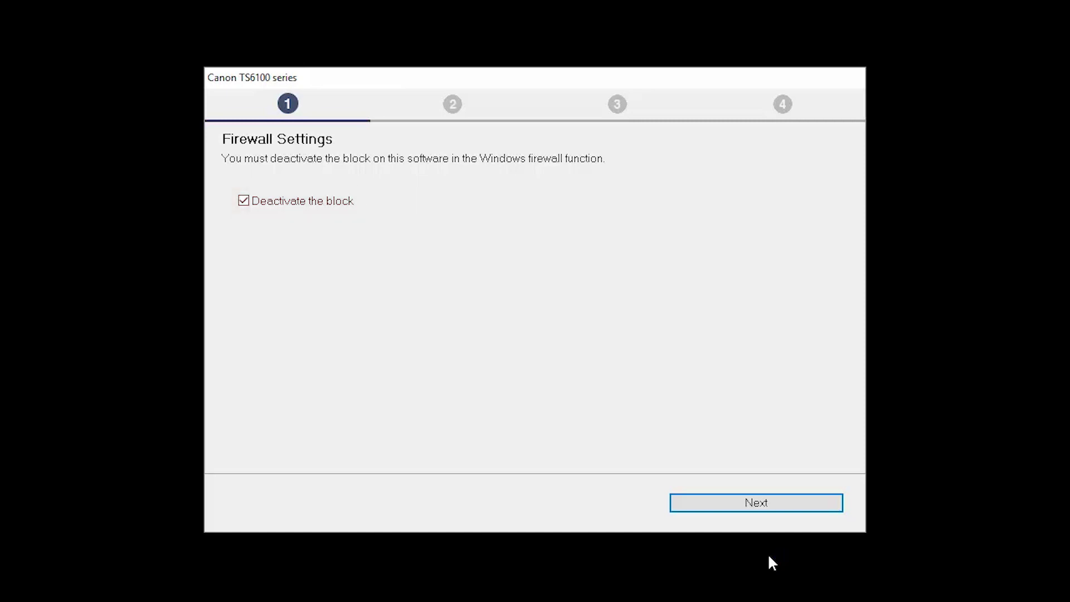
click(761, 506)
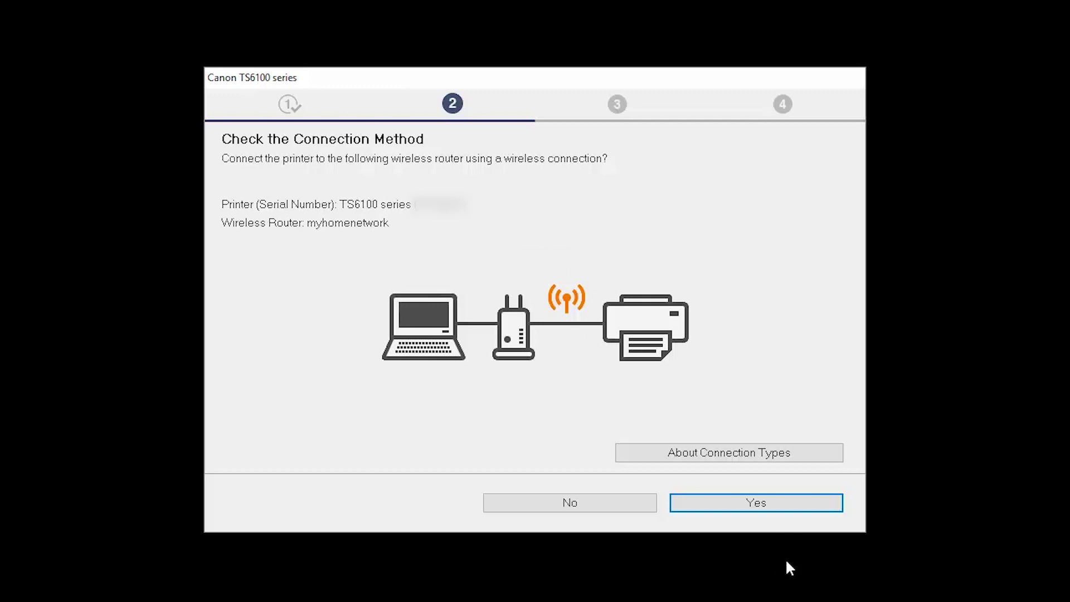
Step: Confirm the wireless connection via the myhomenetwork router and continue once connection completes
click(777, 511)
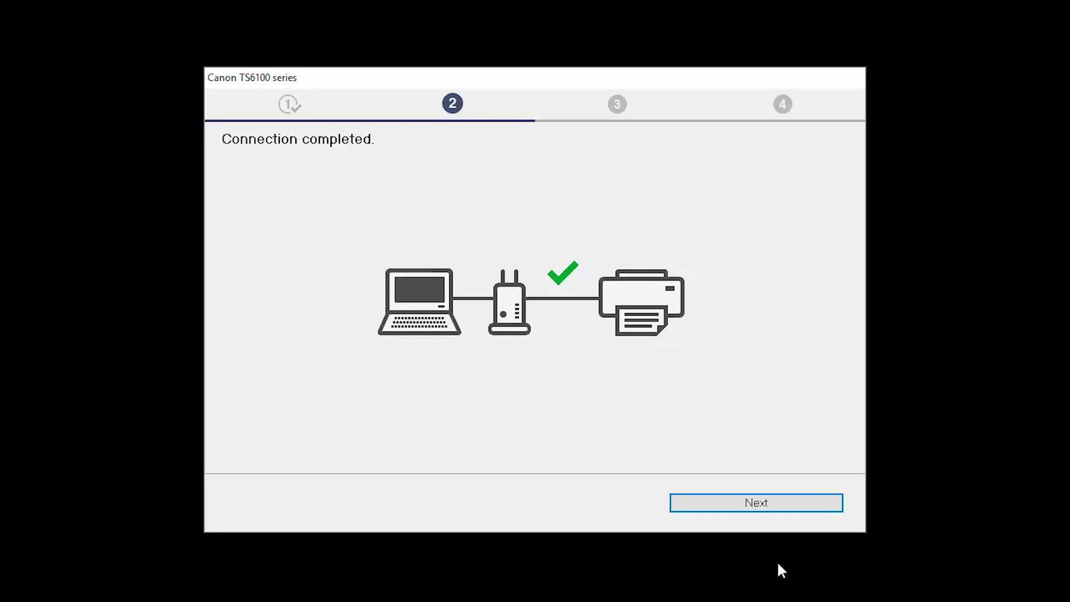
click(768, 503)
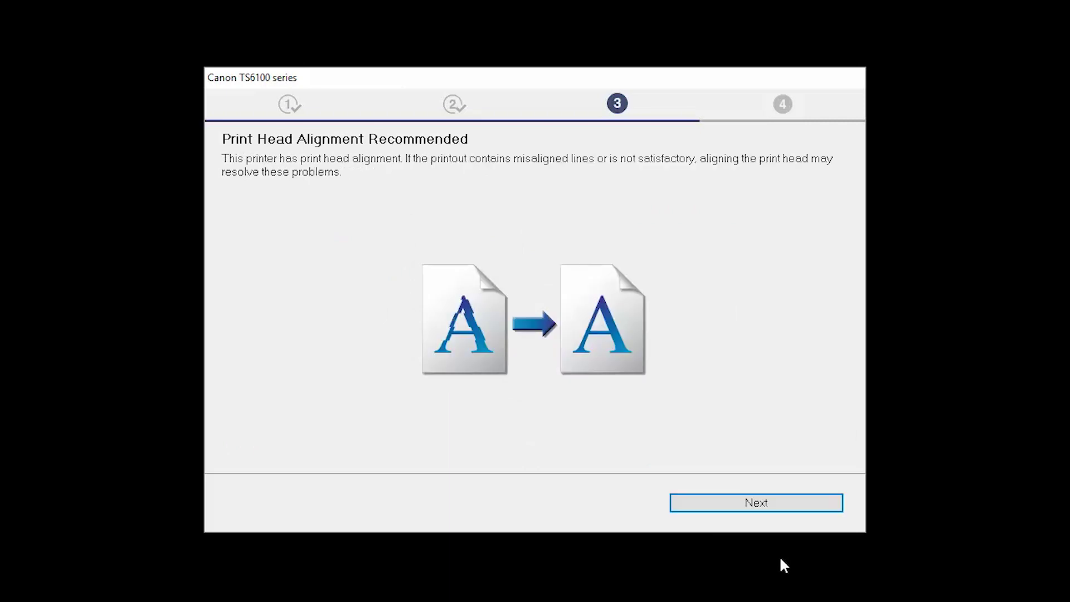
Step: Pass the Print Head Alignment recommendation and skip the test print to finish printing setup
click(777, 514)
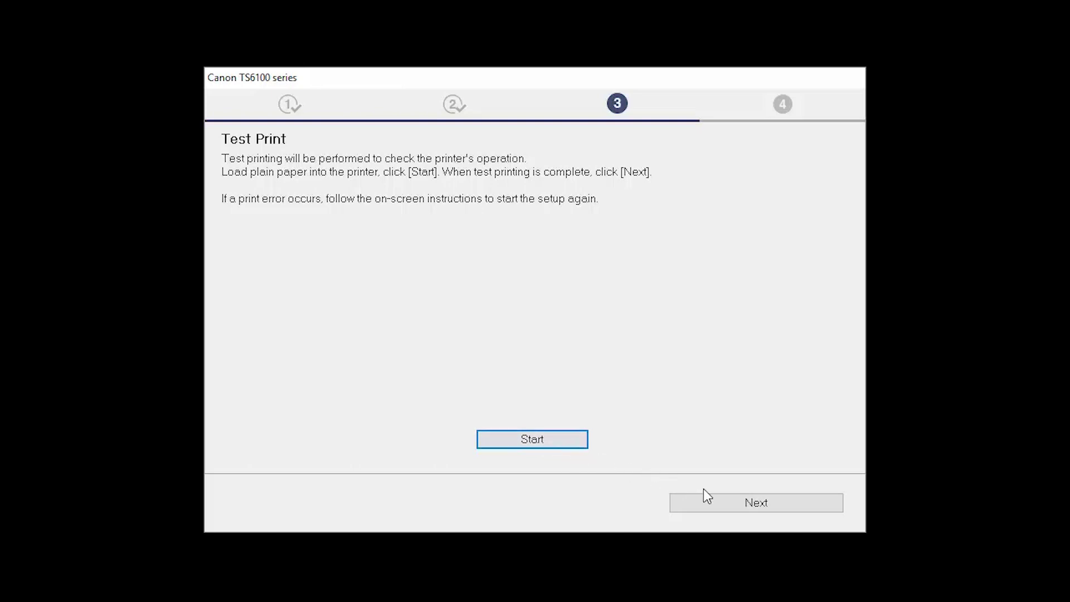
click(775, 508)
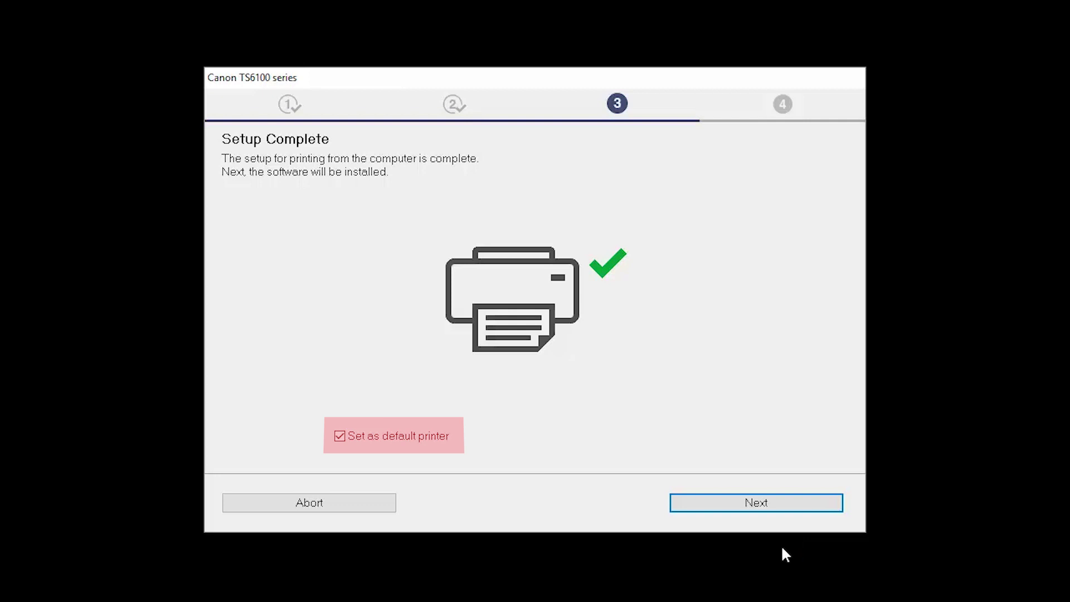
Step: Install the checked software: User's Manual, My Image Garden, Quick Menu and Easy-WebPrint EX
click(779, 512)
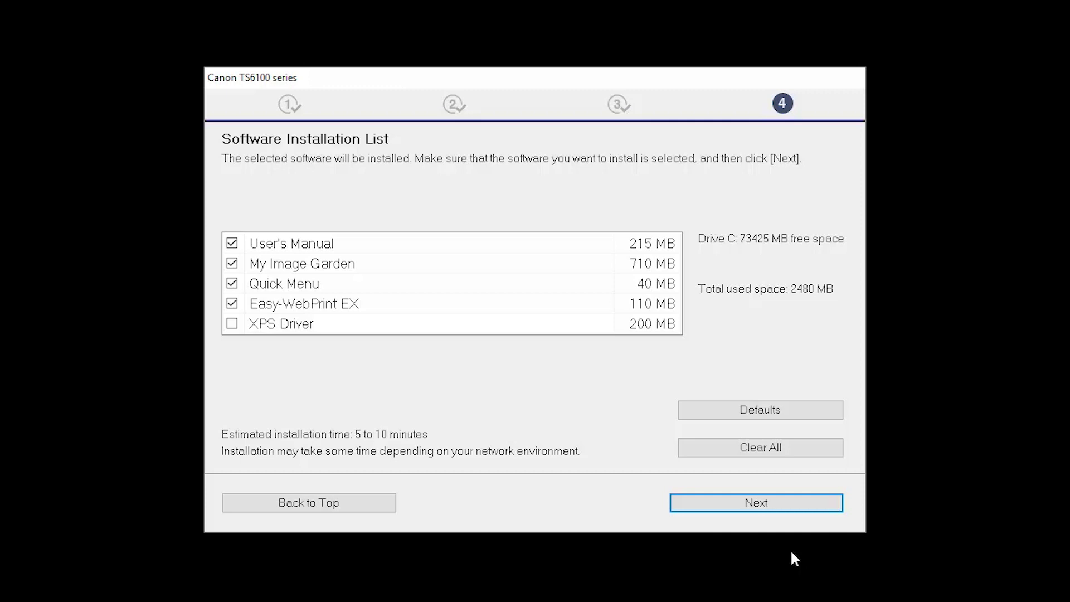
click(784, 509)
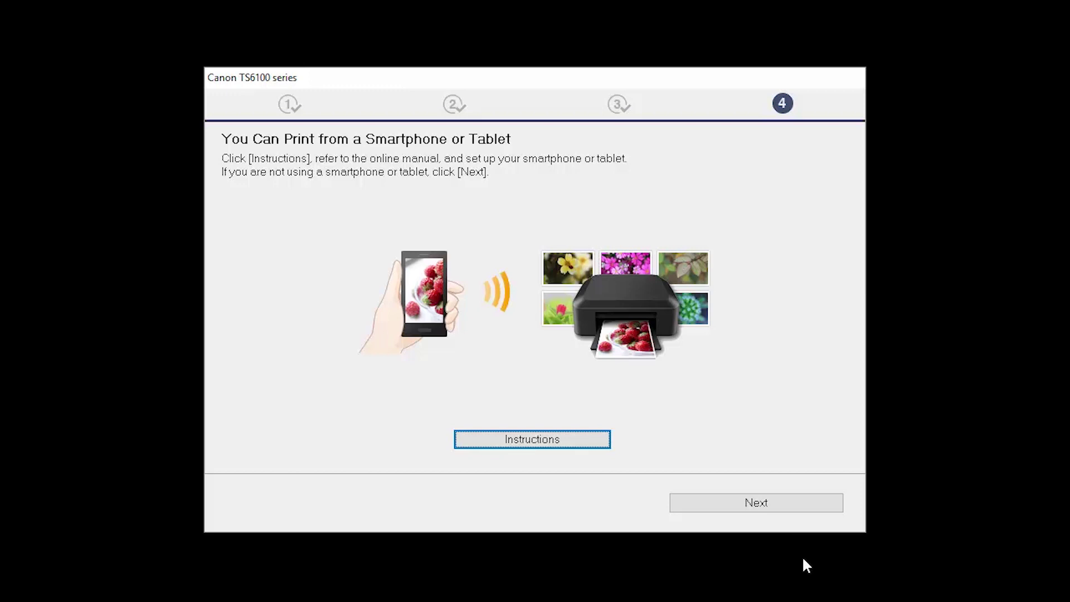
Step: Skip the smartphone page and register the TS6120 printer with Canon
click(794, 507)
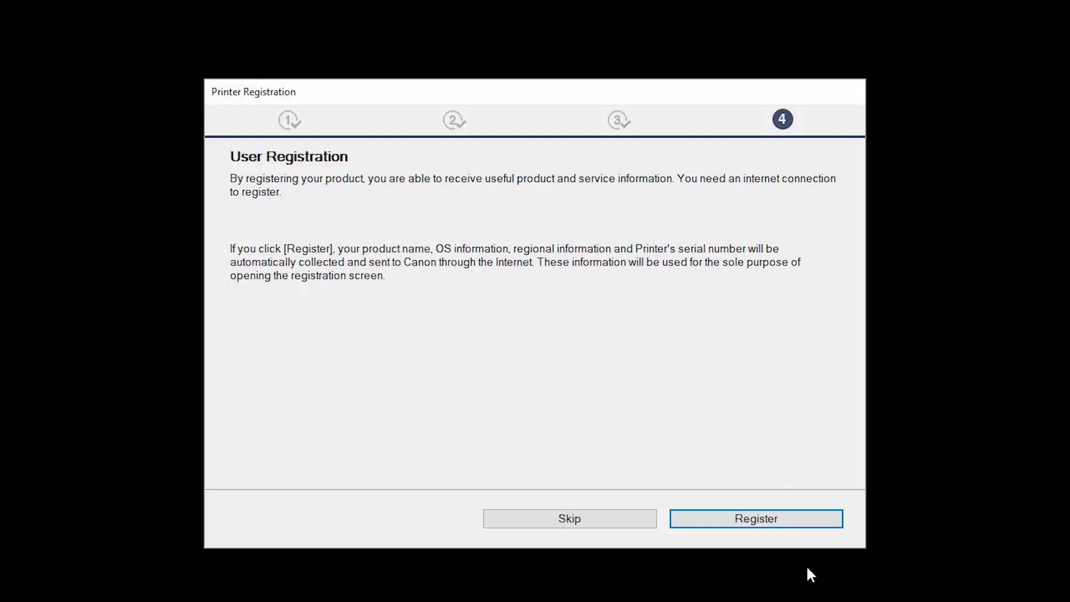
click(794, 523)
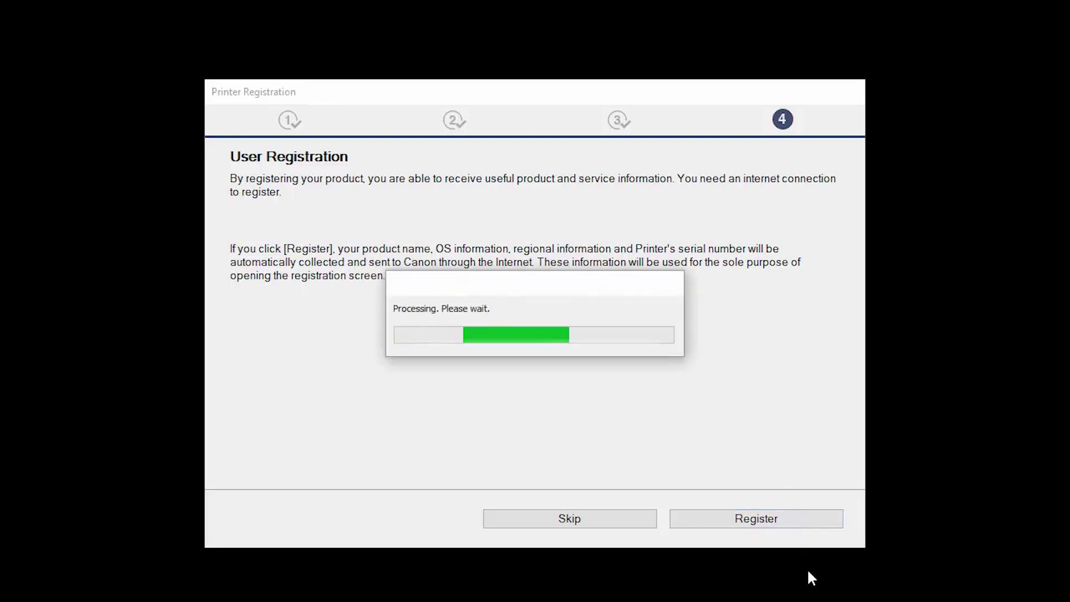